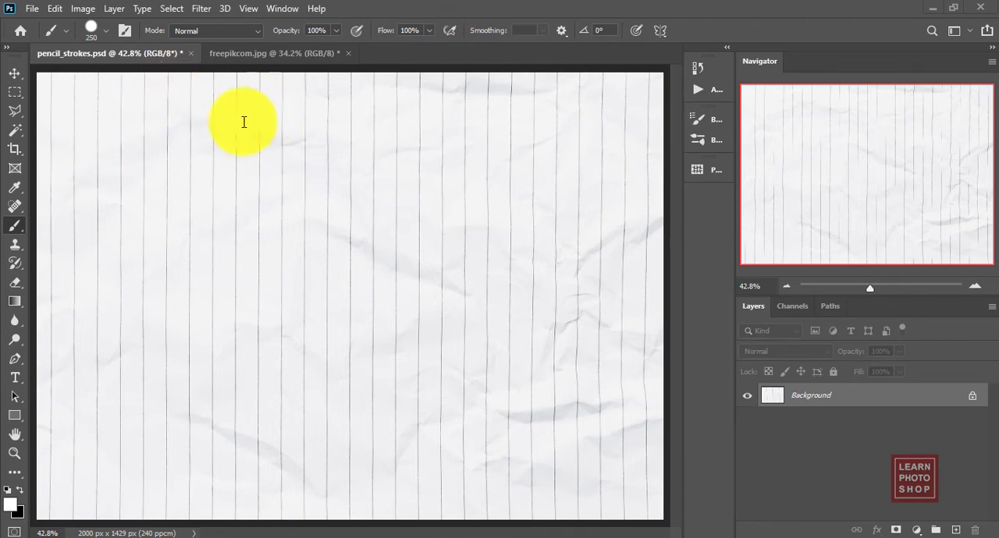
Paste the photo from freepikcom.jpg into pencil_strokes.psd as a new layer, accepting the colour conversion
click(259, 59)
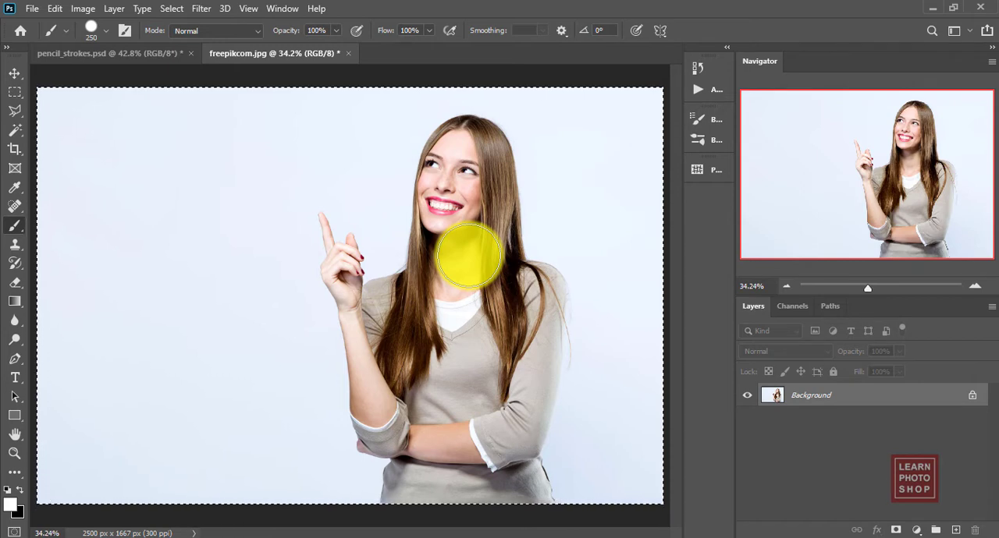
click(112, 55)
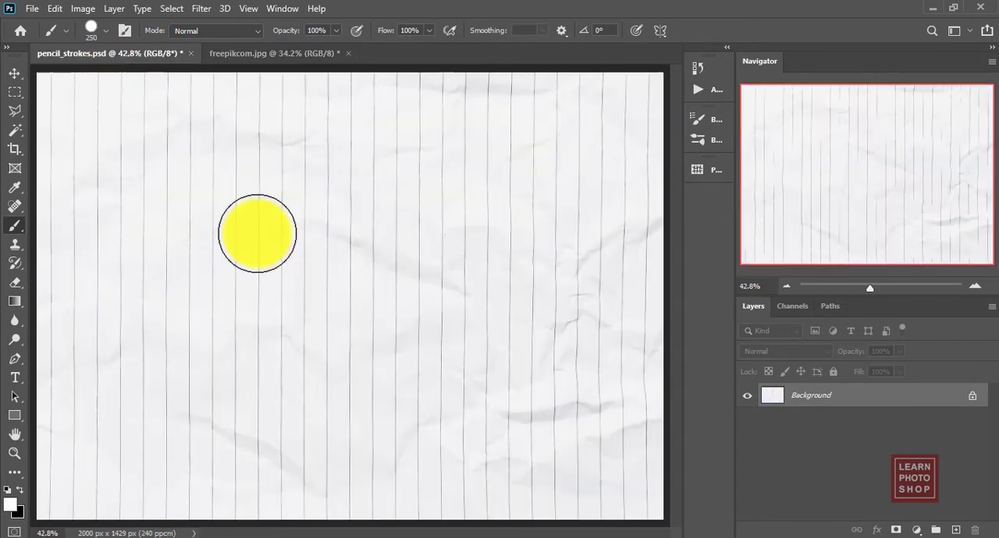
key(ctrl+v)
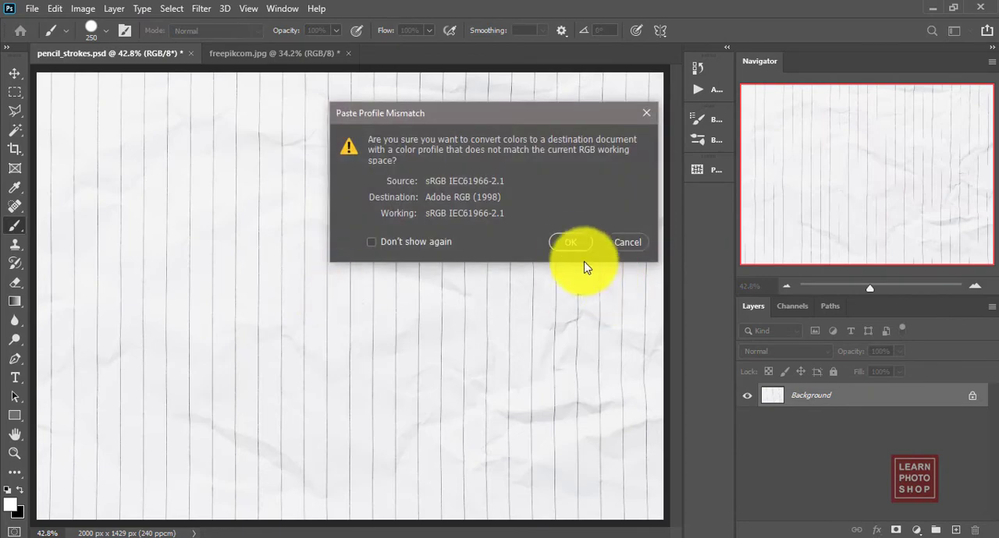
click(571, 244)
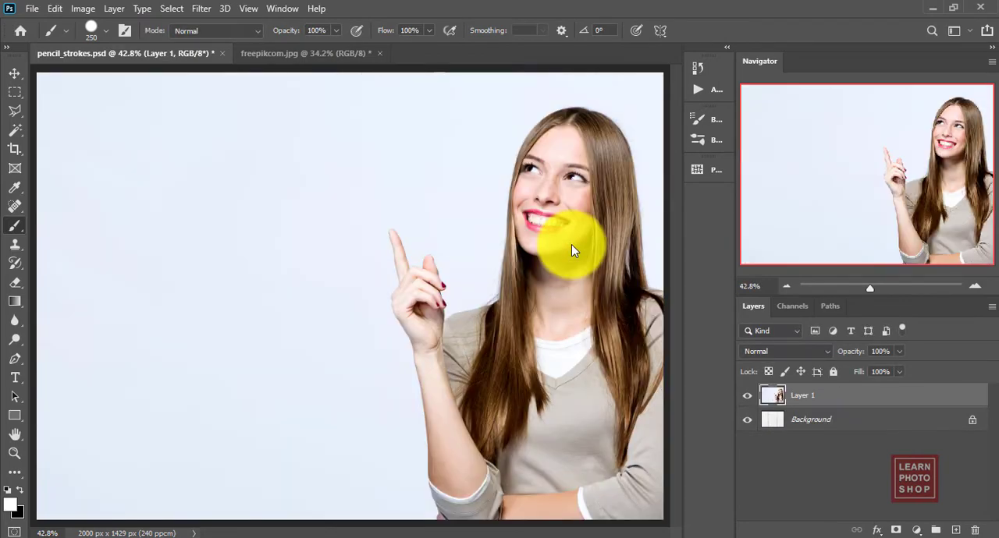
Scale the pasted photo proportionally to about 86.09% so its height fits the lined paper canvas
key(ctrl+minus)
key(ctrl+minus)
key(ctrl+t)
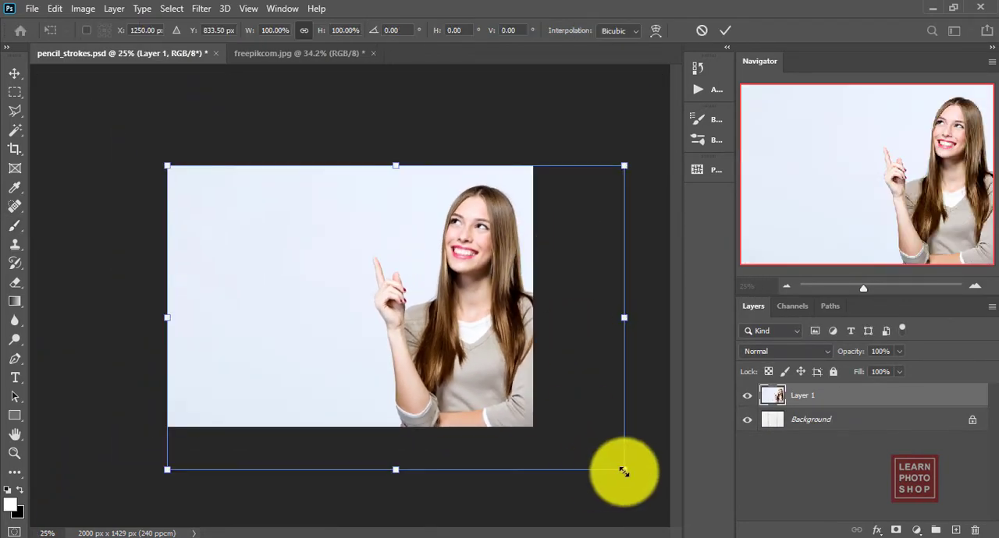
drag(623, 469, 555, 438)
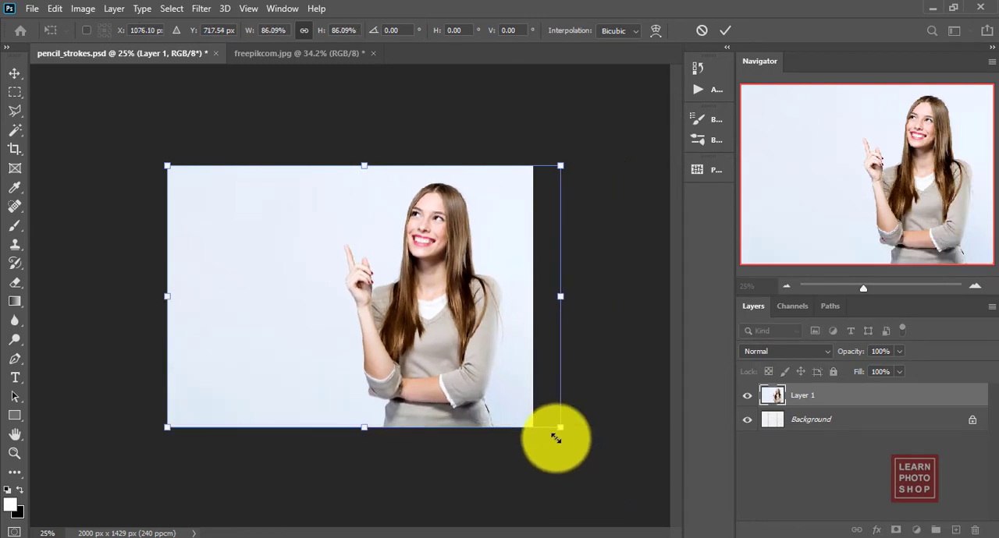
key(Return)
key(b)
key(ctrl+1)
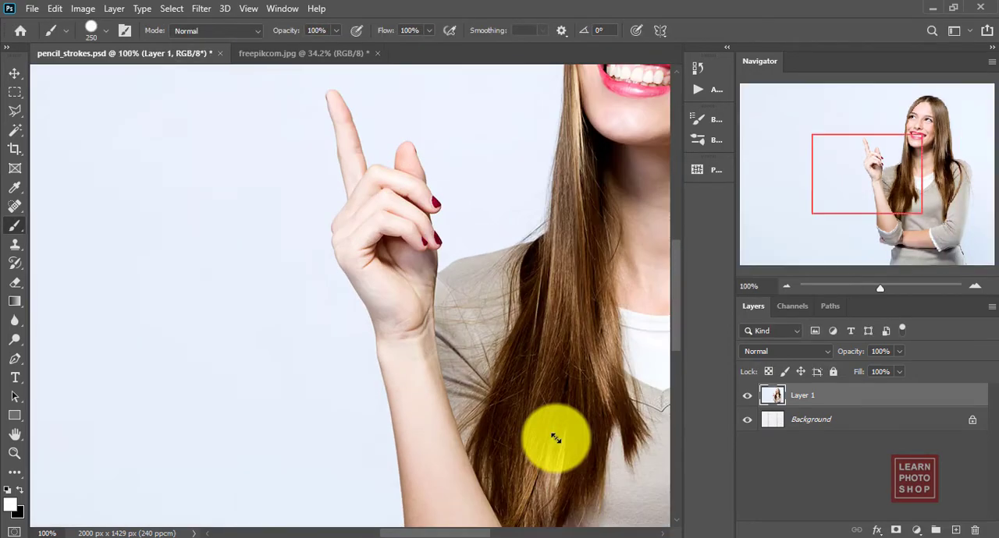
key(ctrl+0)
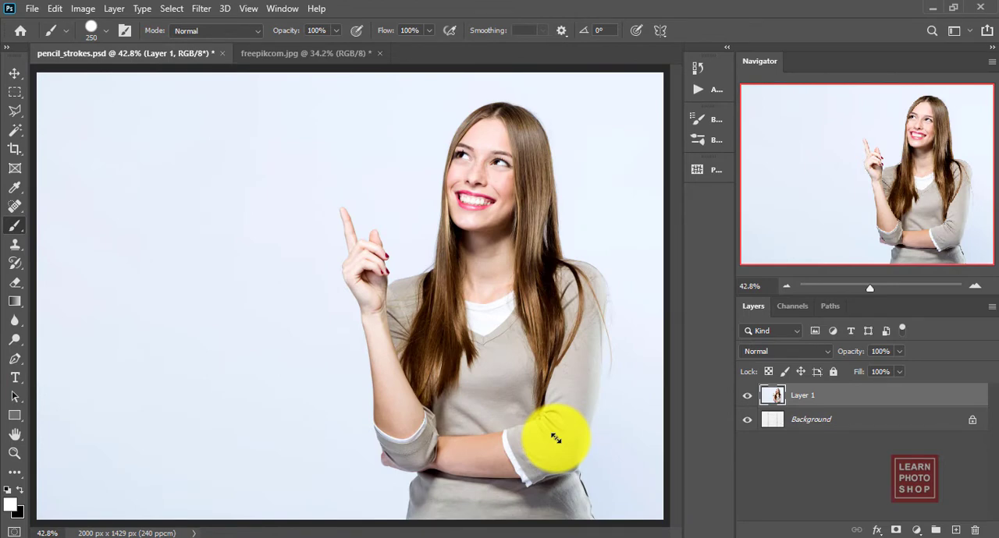
Desaturate the photo layer and hide it with a black layer mask
key(ctrl+shift+u)
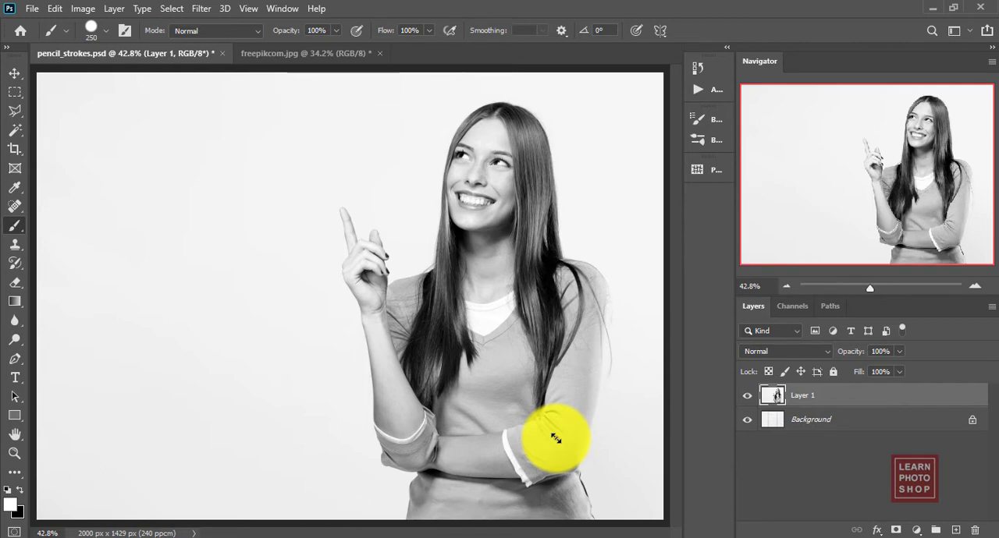
alt+click(895, 531)
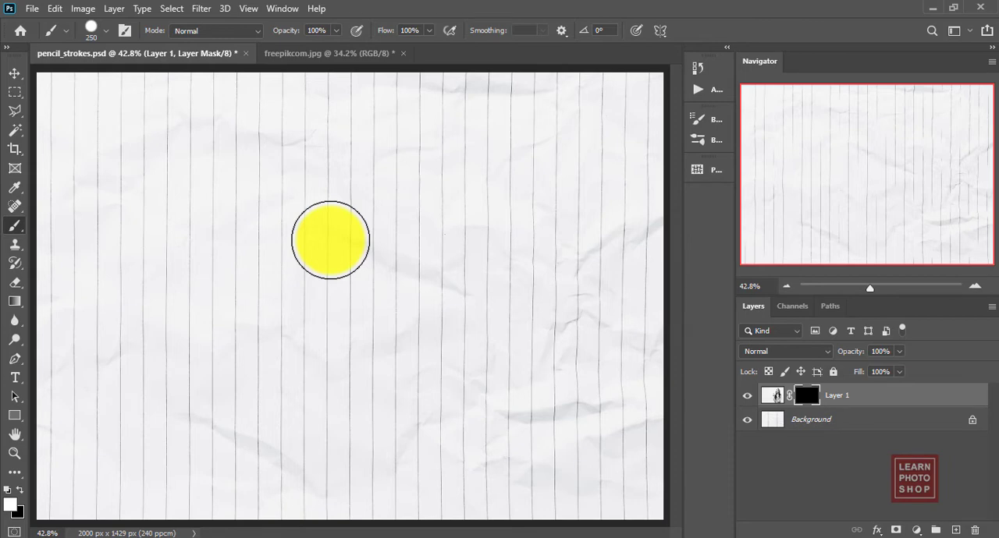
Switch to File Explorer and examine the Pencil_Strokes.zip archive and the Pencil_Strokes.abr brush file in the Pencil Strokes folder
click(223, 534)
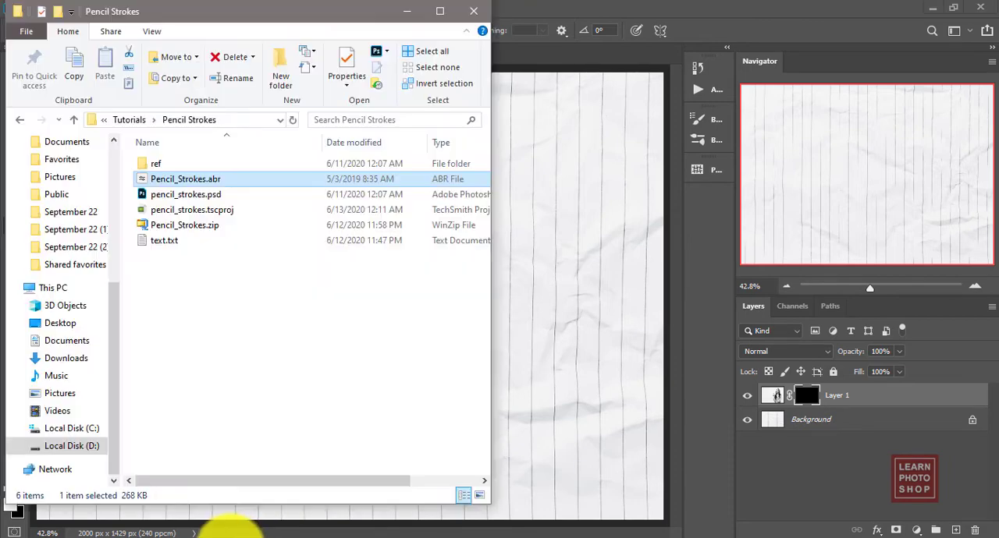
right_click(206, 228)
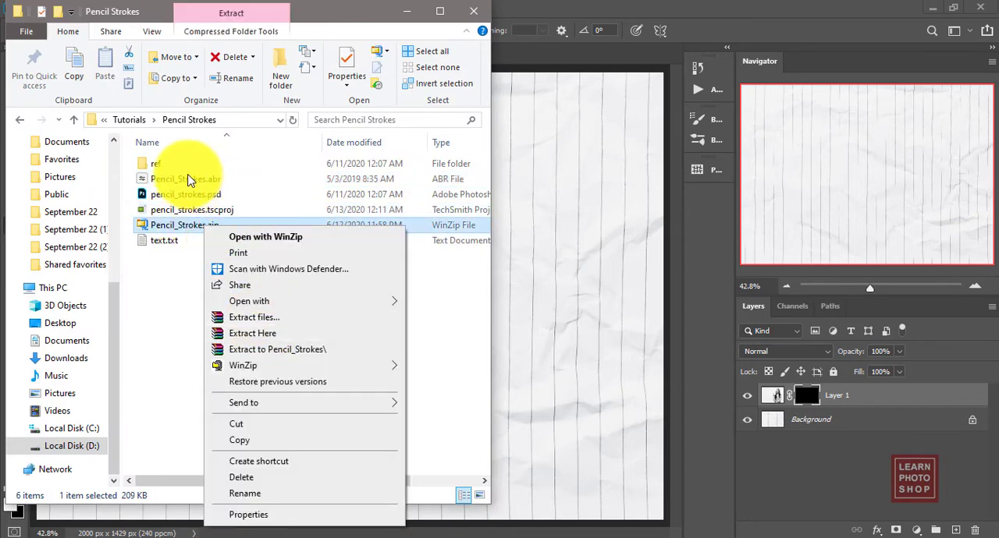
click(189, 181)
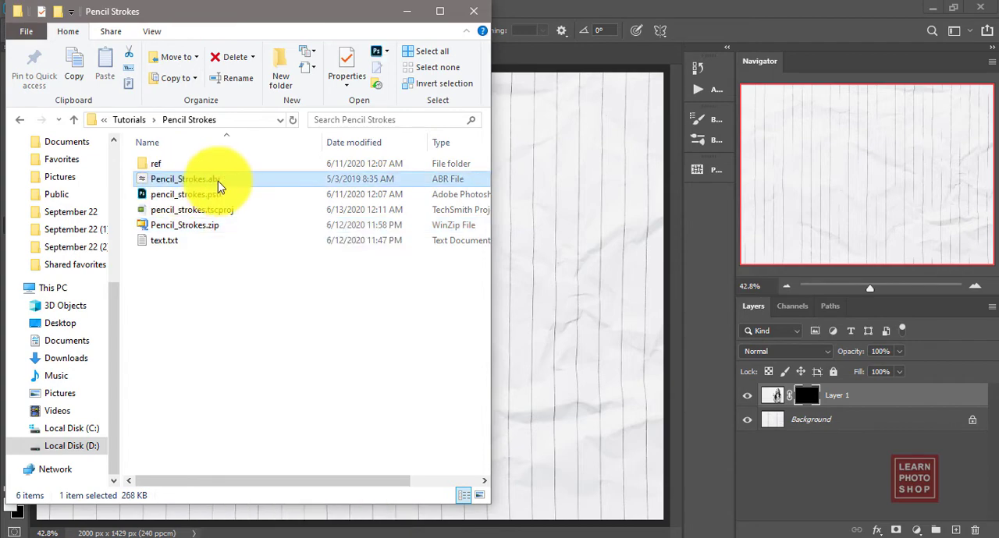
double_click(279, 187)
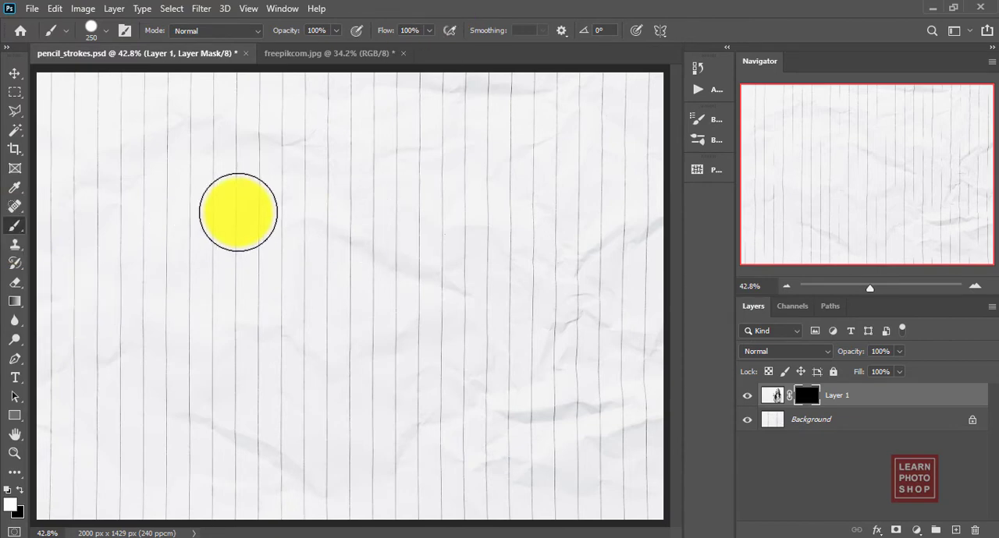
Import the Pencil_Strokes.abr brush set into the brush presets
right_click(240, 212)
click(432, 229)
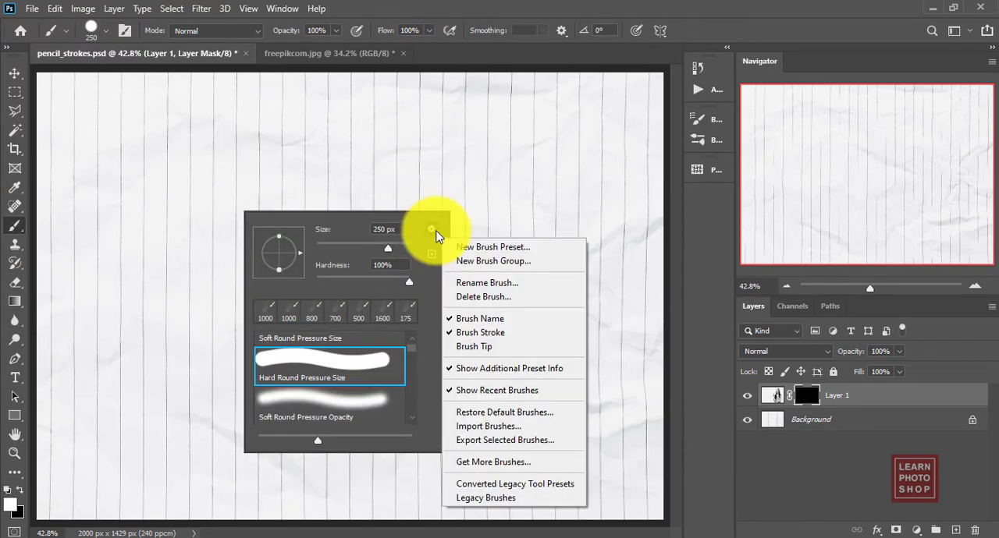
click(488, 426)
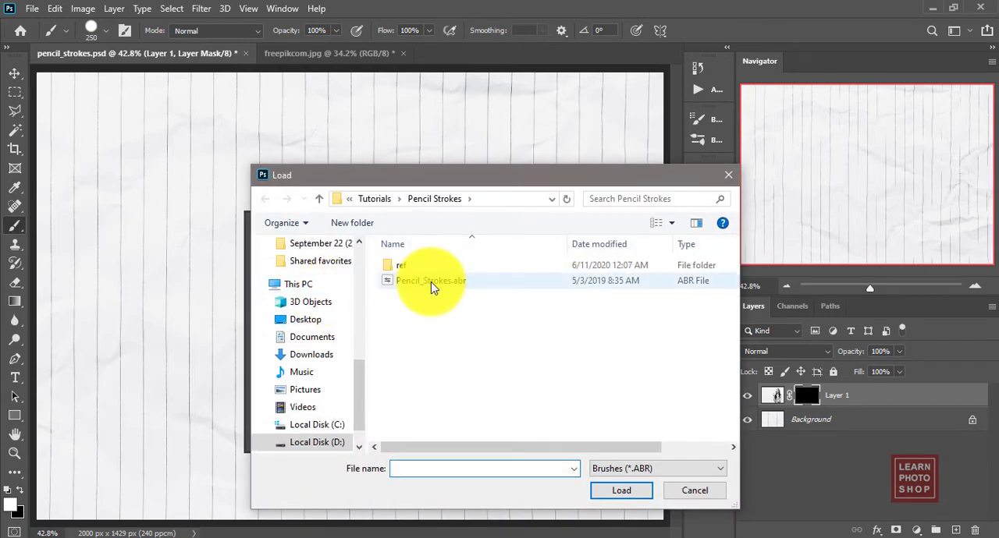
double_click(432, 282)
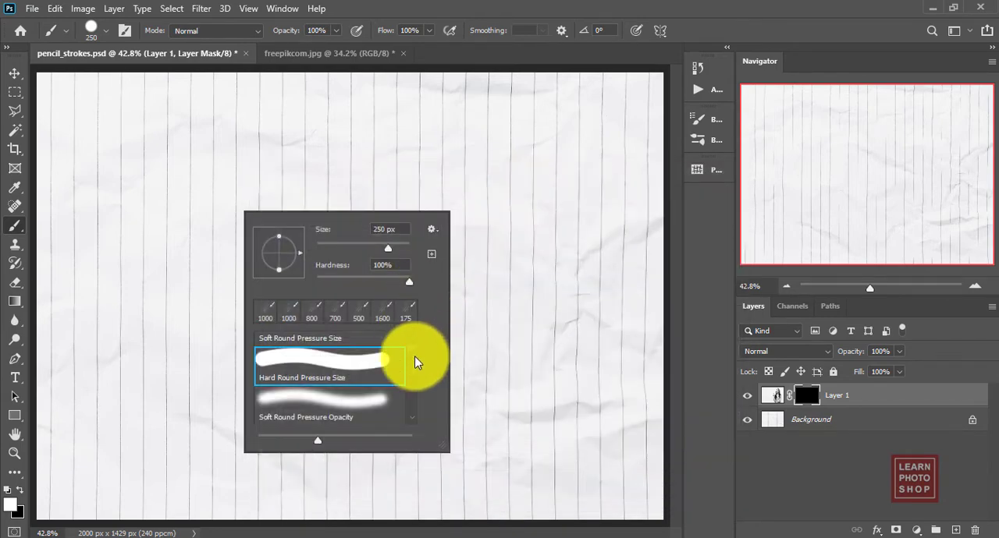
Choose the Paint_1 brush from the Pencil_Strokes group for painting on the photo's layer mask
drag(412, 353, 416, 423)
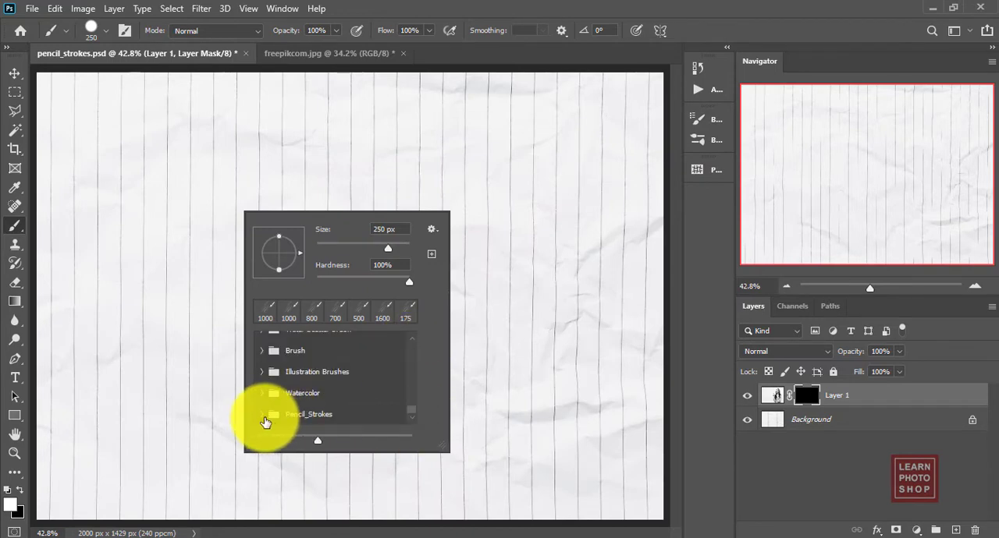
click(408, 416)
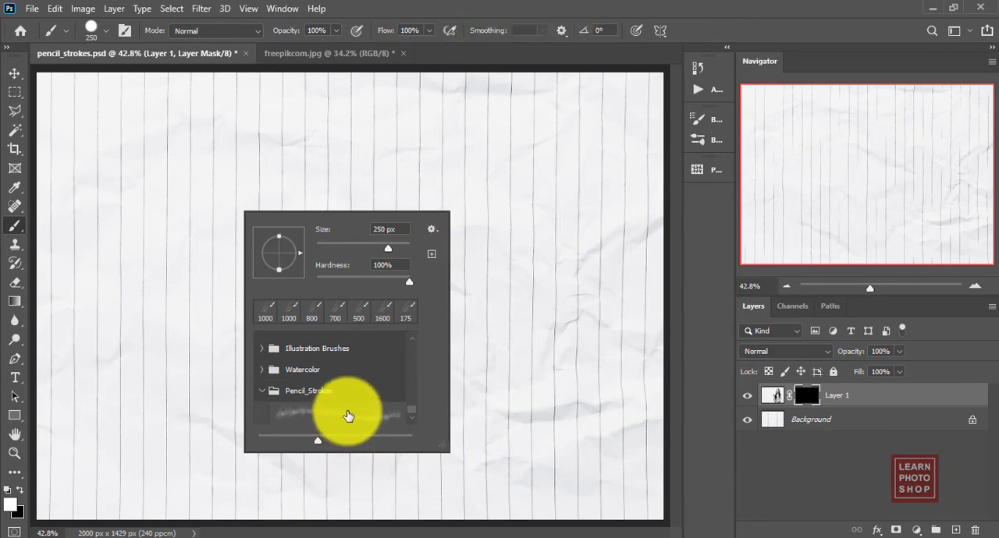
click(347, 414)
click(557, 7)
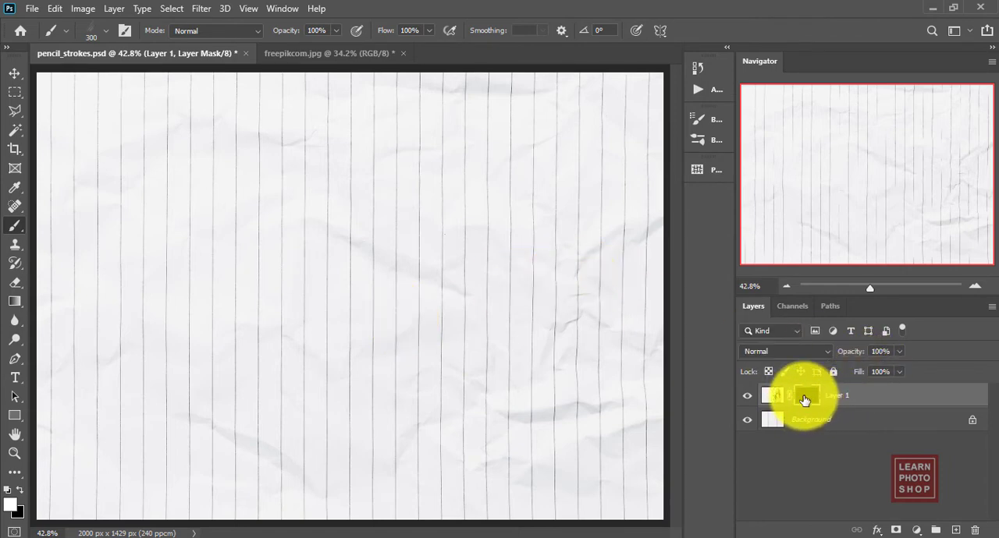
key(ctrl+i)
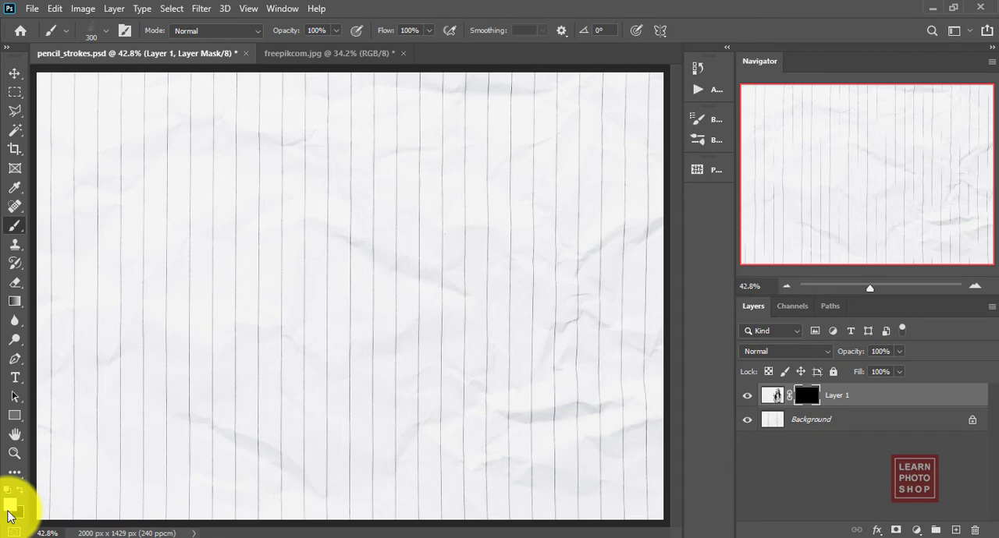
click(101, 31)
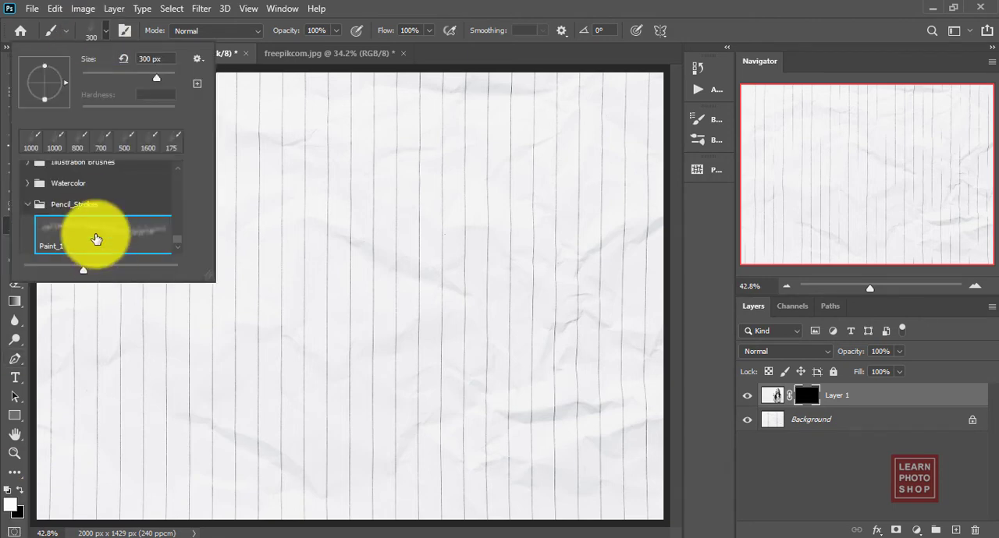
click(485, 6)
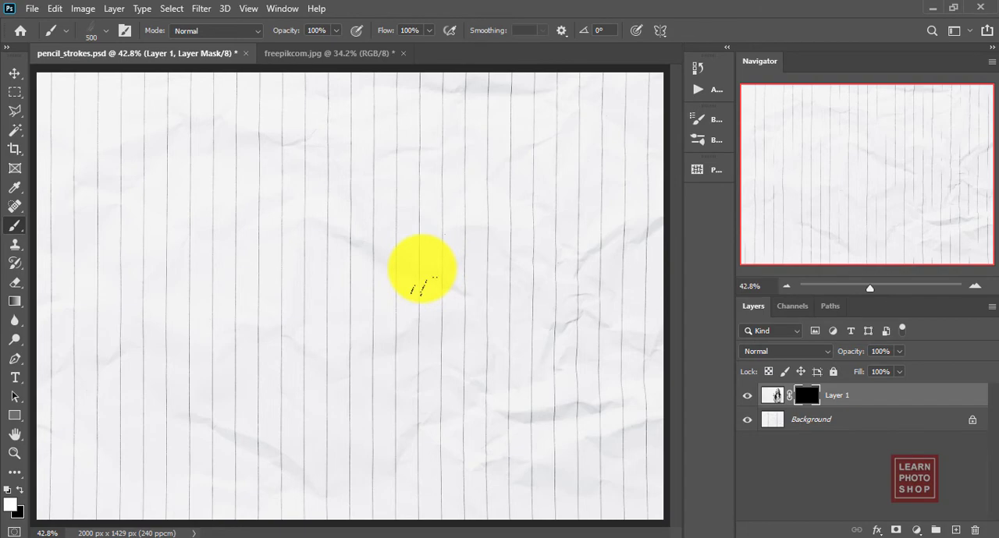
Enlarge the brush up to 1200 px and paint white crosshatched pencil strokes on the layer mask to reveal the woman
key(bracketright)
key(bracketright)
key(bracketright)
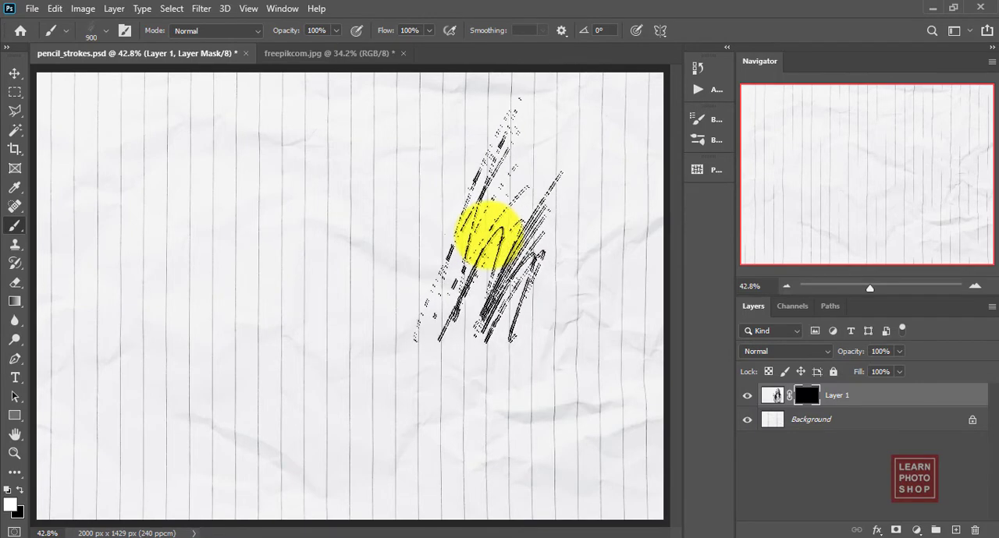
mouse_move(485, 228)
mouse_down()
mouse_move(445, 212)
mouse_move(519, 303)
mouse_move(435, 261)
mouse_move(406, 363)
mouse_move(390, 383)
mouse_move(490, 417)
mouse_move(505, 390)
mouse_move(424, 234)
mouse_move(434, 167)
mouse_move(491, 138)
mouse_move(598, 173)
mouse_move(546, 291)
mouse_move(543, 401)
mouse_move(573, 414)
mouse_move(492, 448)
mouse_move(543, 457)
mouse_move(520, 382)
mouse_move(445, 390)
mouse_move(413, 338)
mouse_move(367, 312)
mouse_move(368, 322)
mouse_move(448, 175)
mouse_move(435, 141)
mouse_move(426, 232)
mouse_move(384, 314)
mouse_move(352, 283)
mouse_move(357, 272)
mouse_move(323, 252)
mouse_move(327, 208)
mouse_move(356, 200)
mouse_move(372, 209)
mouse_move(393, 319)
mouse_move(468, 406)
mouse_move(500, 338)
mouse_move(493, 190)
mouse_move(479, 156)
mouse_move(439, 152)
mouse_move(594, 230)
mouse_move(554, 214)
mouse_move(575, 305)
mouse_move(557, 289)
mouse_move(548, 438)
mouse_move(406, 428)
mouse_move(366, 276)
mouse_move(310, 182)
mouse_move(328, 236)
mouse_move(351, 201)
mouse_move(352, 279)
mouse_move(483, 147)
mouse_move(464, 138)
mouse_move(502, 408)
mouse_move(401, 408)
mouse_move(540, 419)
mouse_move(566, 445)
mouse_move(475, 408)
mouse_move(546, 453)
mouse_move(410, 461)
mouse_move(471, 465)
mouse_move(417, 435)
mouse_move(570, 393)
mouse_move(582, 353)
mouse_move(600, 346)
mouse_move(635, 379)
mouse_move(549, 403)
mouse_move(584, 376)
mouse_move(541, 368)
mouse_move(607, 401)
mouse_move(571, 344)
mouse_move(555, 289)
mouse_move(590, 334)
mouse_move(500, 212)
mouse_move(593, 352)
mouse_move(530, 352)
mouse_move(454, 303)
mouse_move(517, 232)
mouse_move(442, 172)
mouse_up()
mouse_move(474, 164)
mouse_down()
mouse_move(544, 351)
mouse_move(459, 205)
mouse_move(485, 160)
mouse_move(558, 243)
mouse_move(664, 410)
mouse_move(426, 498)
mouse_move(624, 308)
mouse_up()
click(623, 310)
key(.)
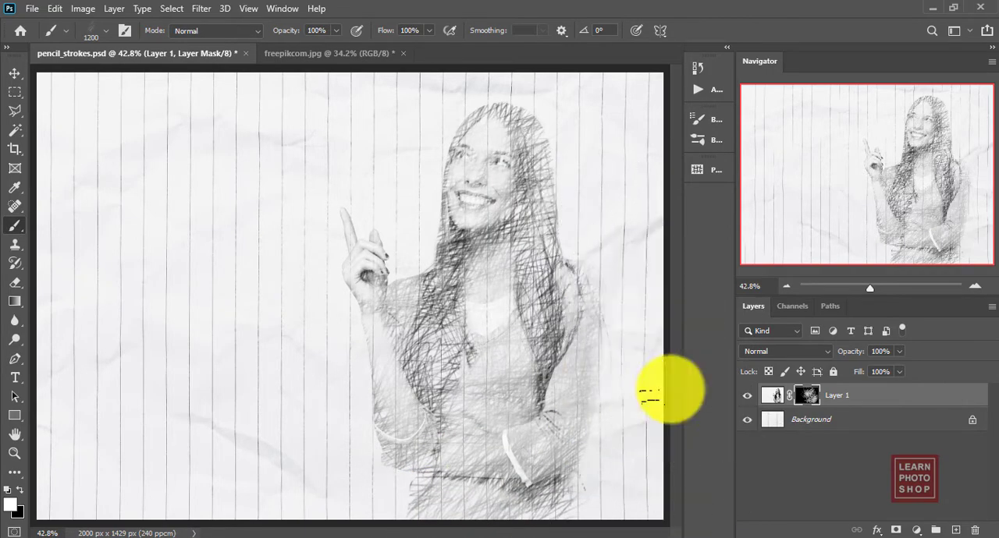
mouse_move(405, 406)
mouse_down()
mouse_move(363, 386)
mouse_move(373, 383)
mouse_move(392, 430)
mouse_move(324, 462)
mouse_up()
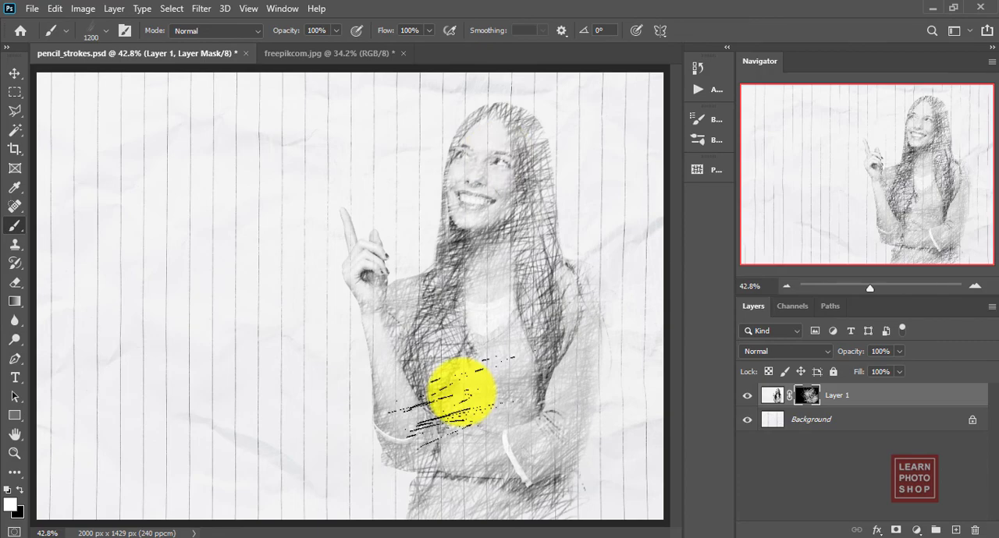
key(ctrl+1)
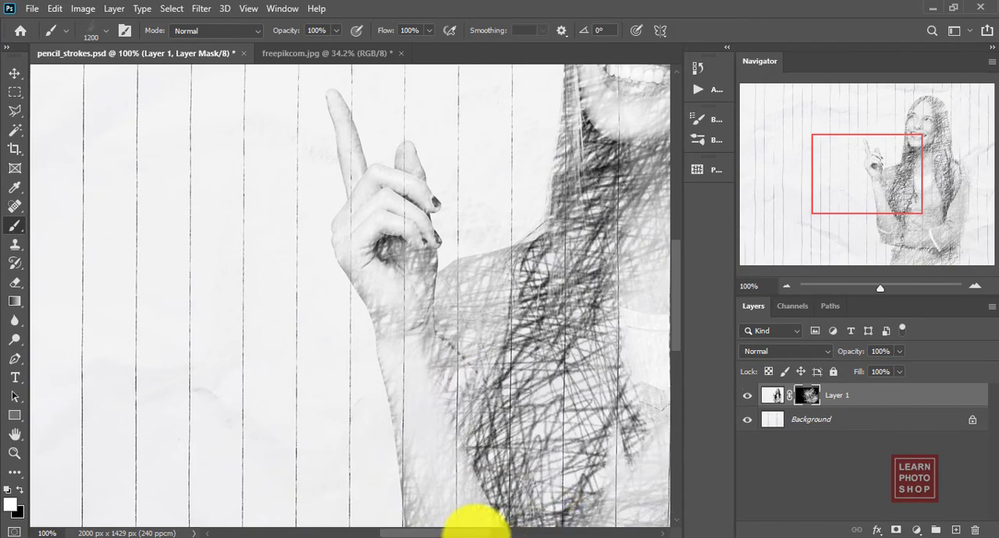
drag(478, 536, 515, 535)
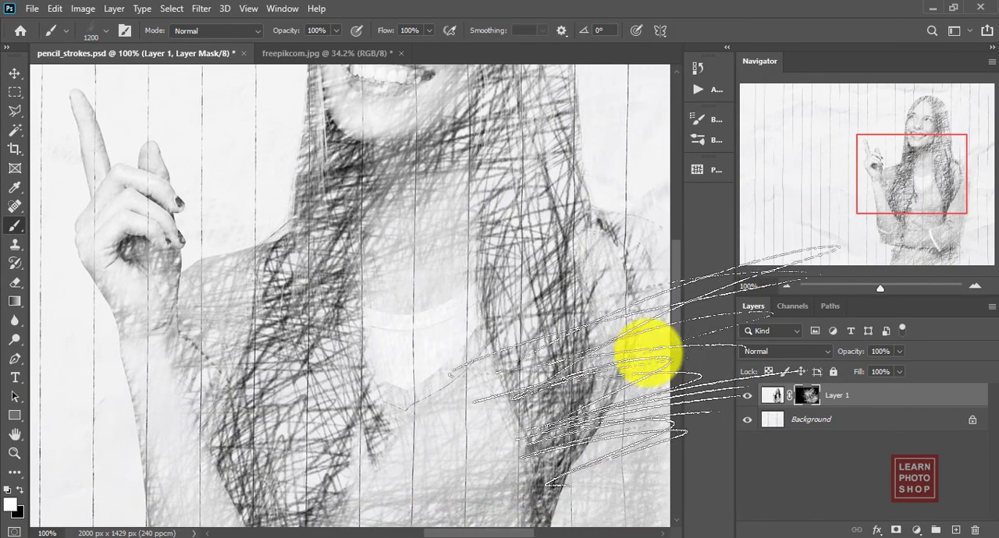
drag(679, 299, 683, 242)
key(ctrl+0)
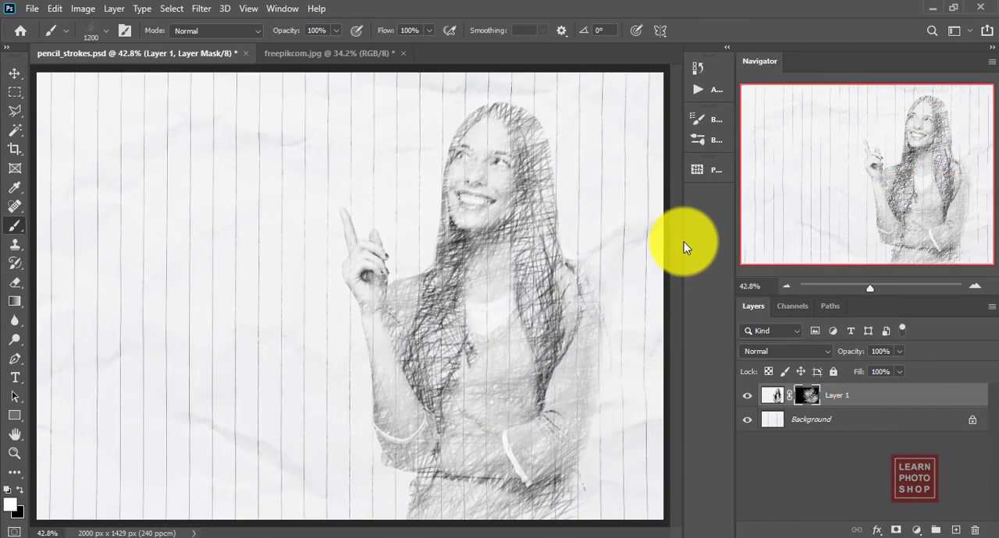